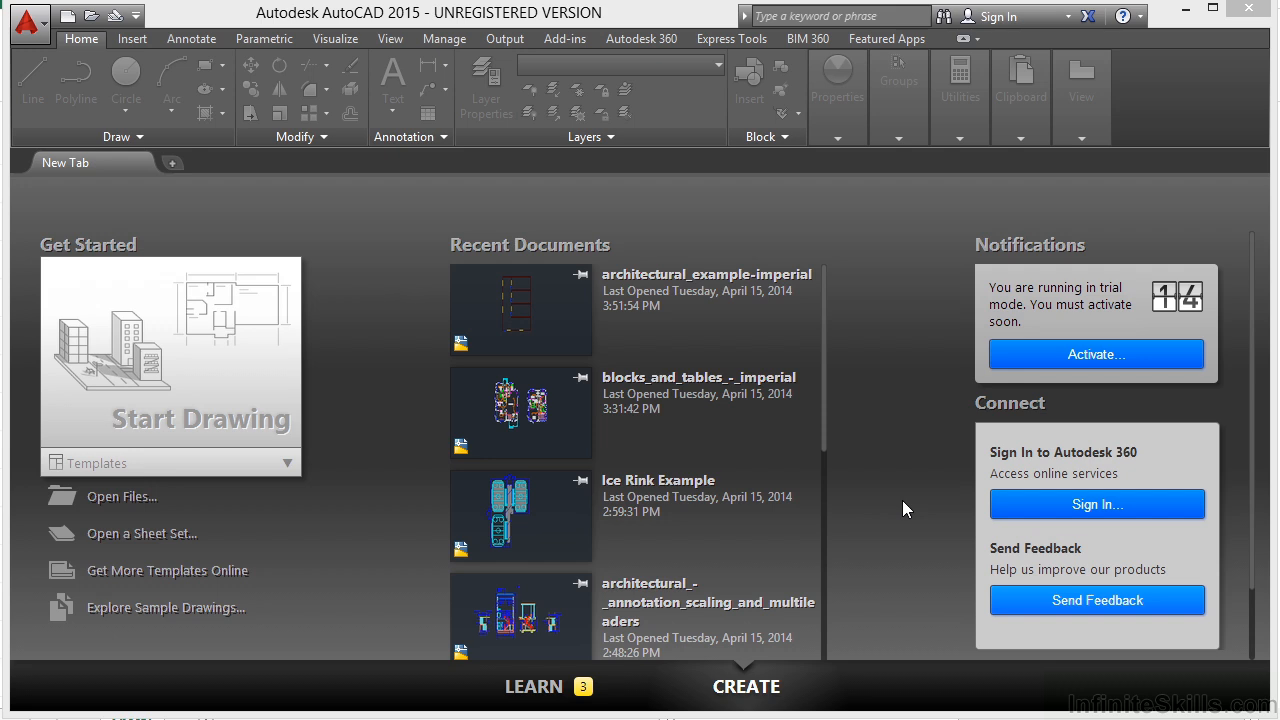
Open the drawing file architectural_example-imperial.dwg
left_click(130, 500)
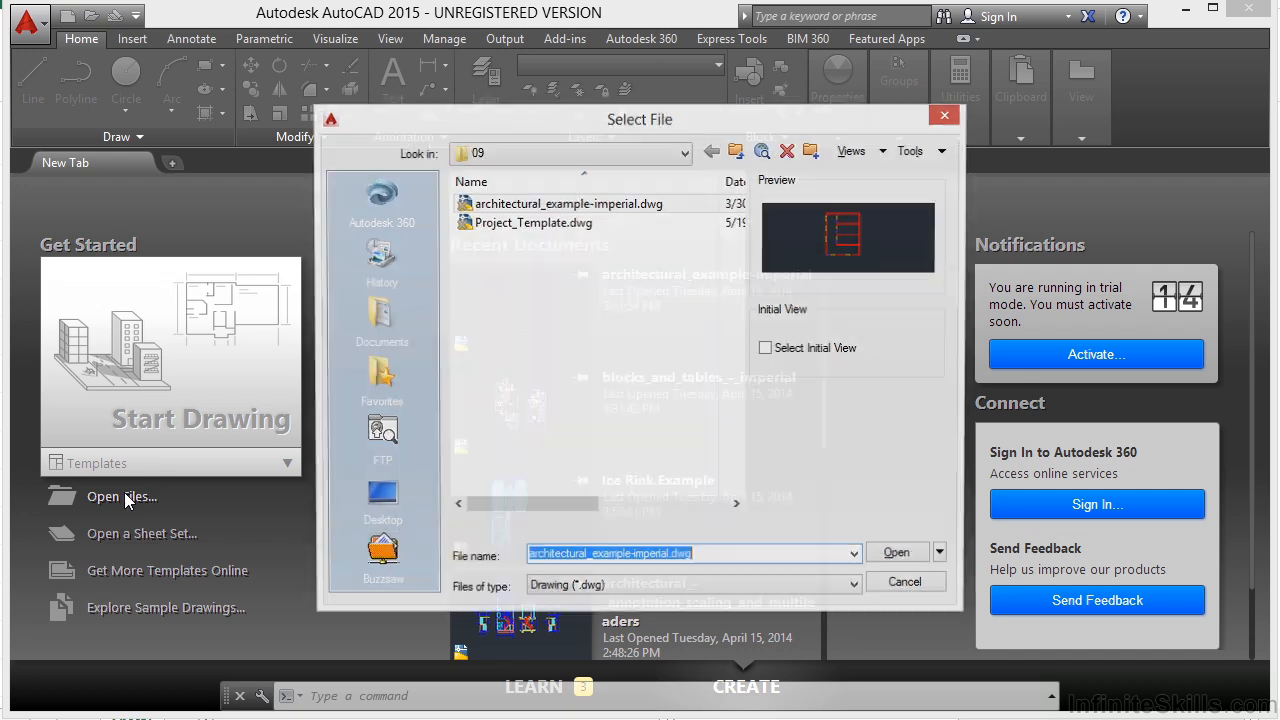
left_click(610, 206)
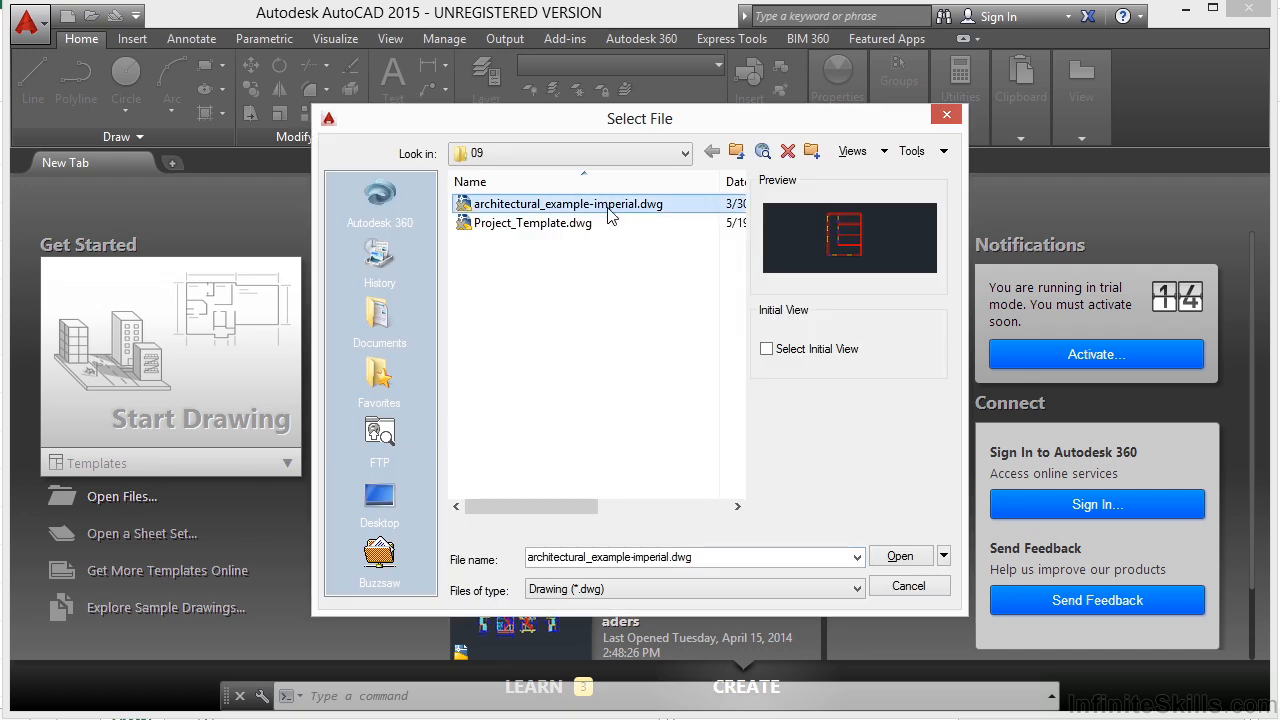
left_click(900, 556)
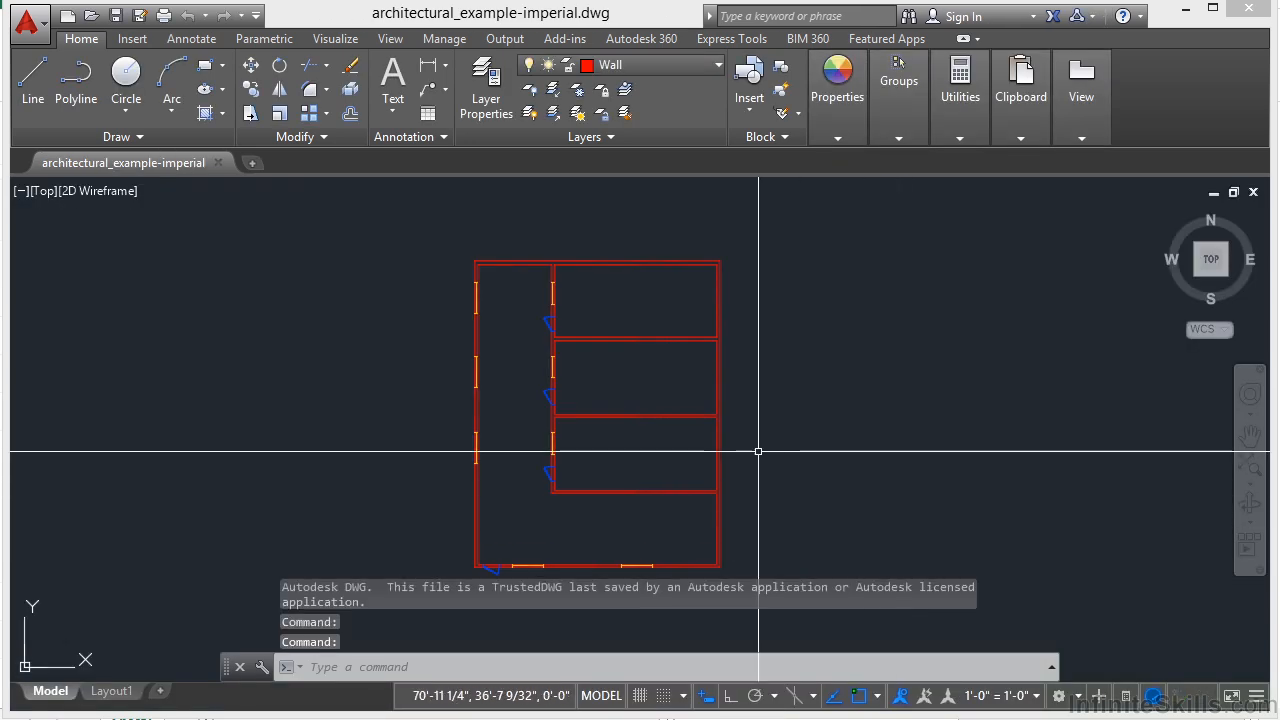
middle_click_drag(753, 434, 762, 421)
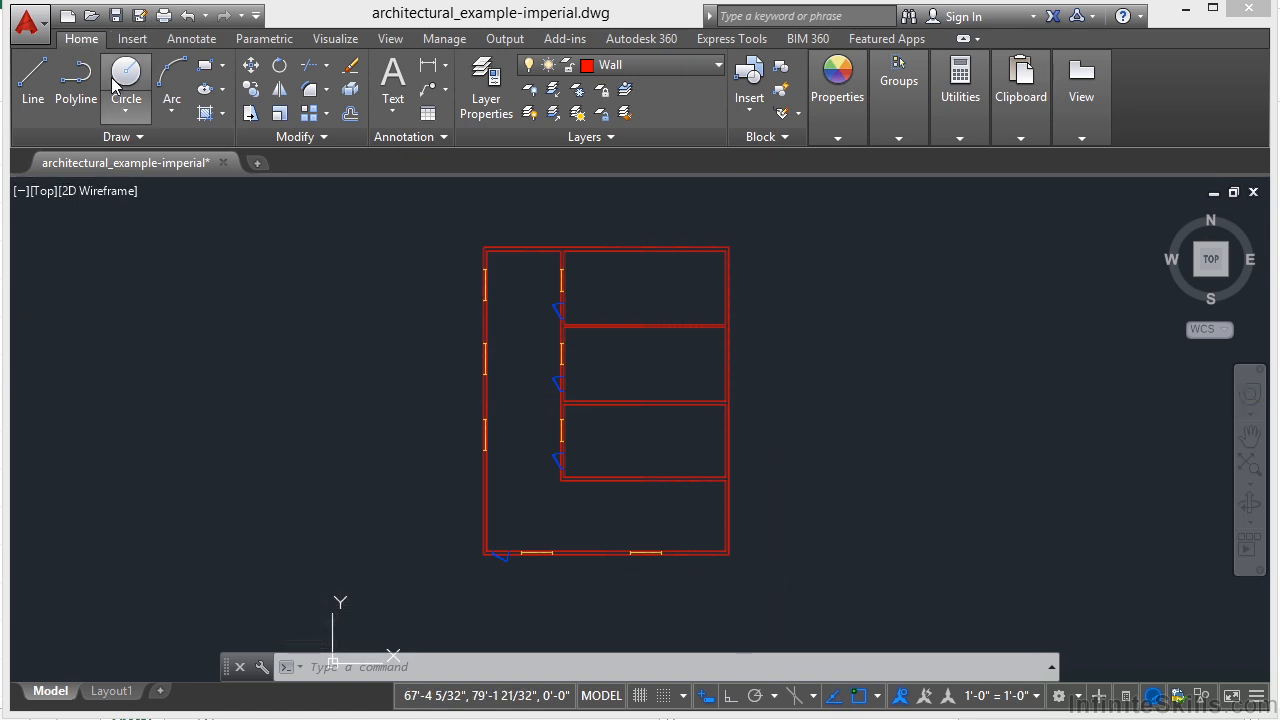
Examine the layer tools, the walls, doors and windows of the floor plan up close, and the drawing's layer list
left_click(600, 137)
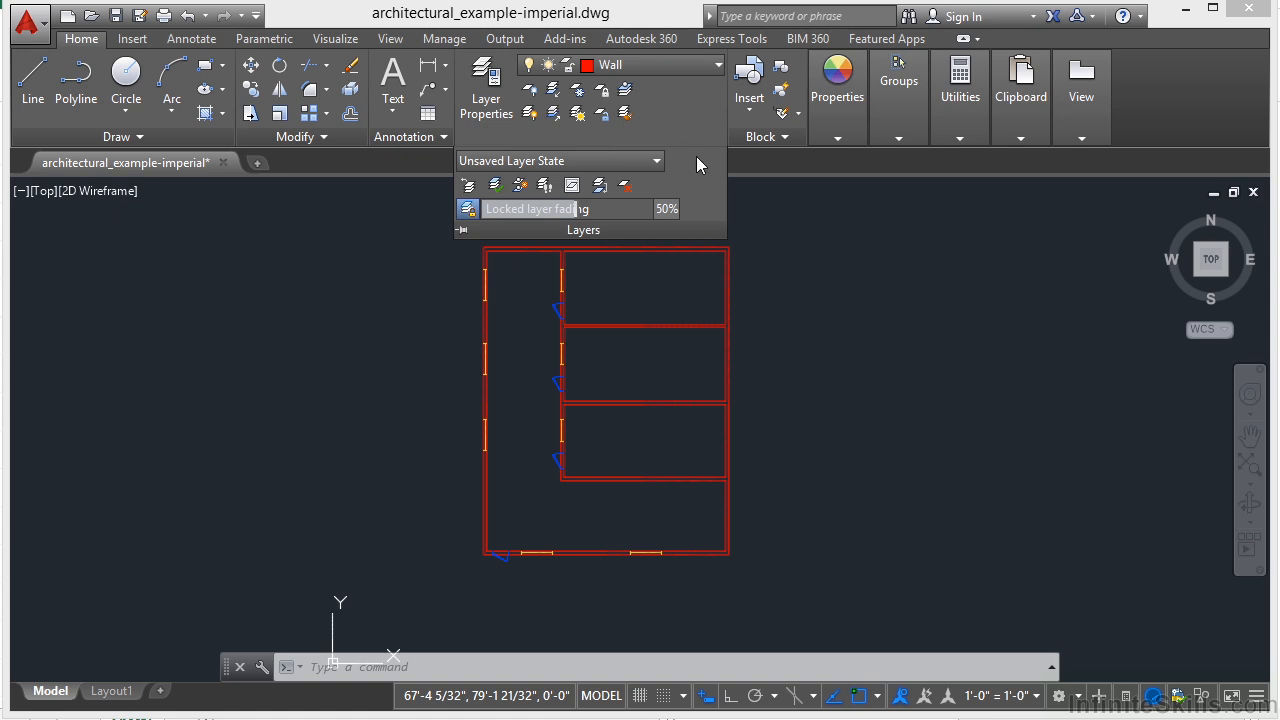
left_click(719, 65)
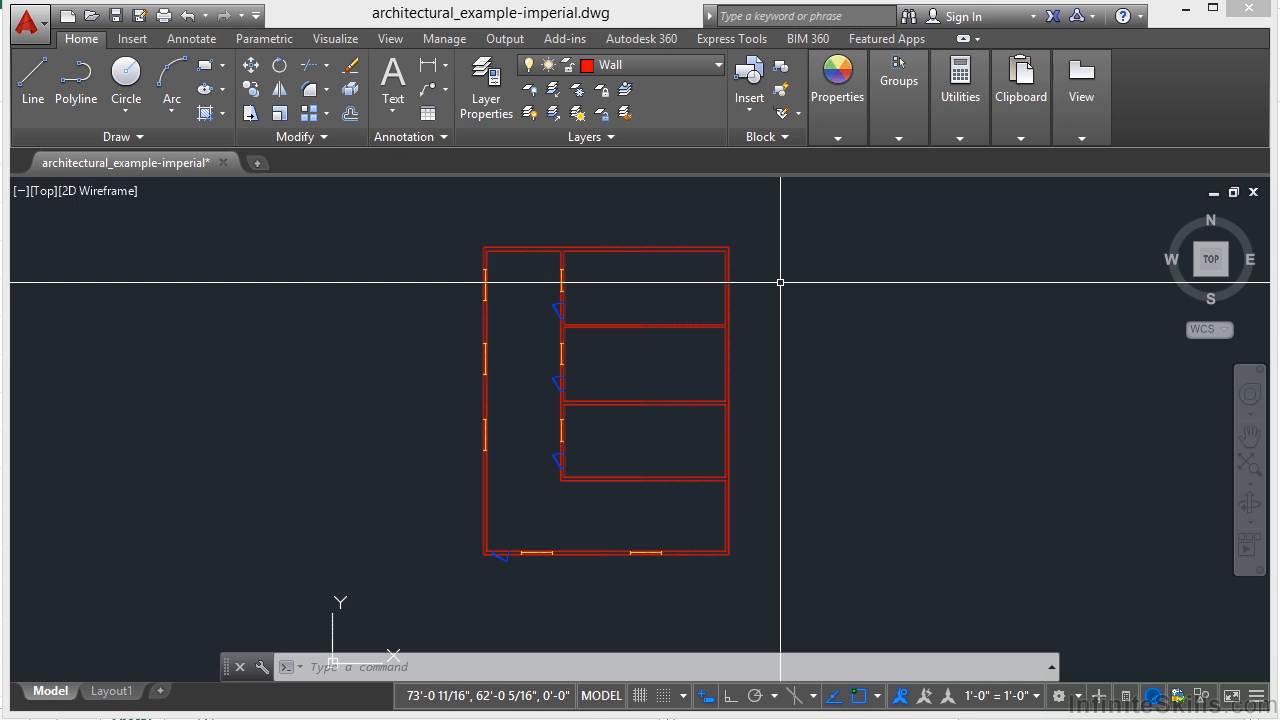
scroll(598, 262, "up", 3)
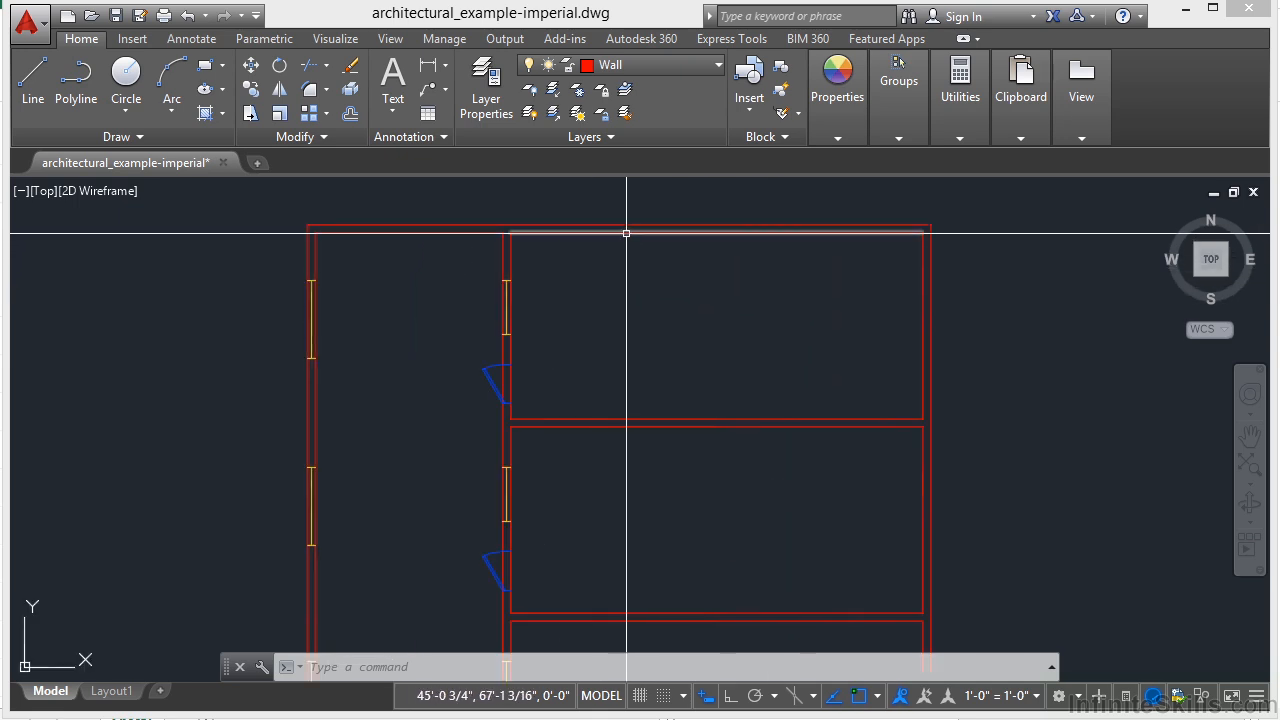
scroll(512, 284, "up", 2)
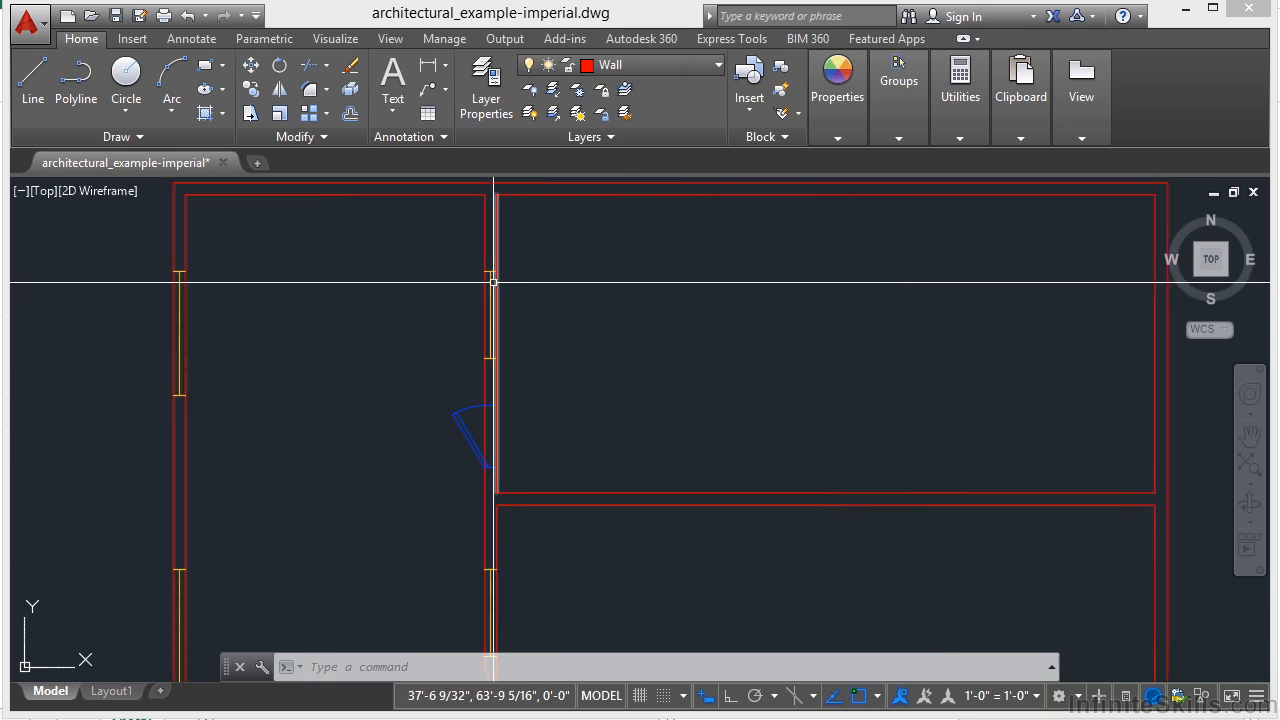
scroll(489, 383, "up", 2)
scroll(494, 369, "up", 2)
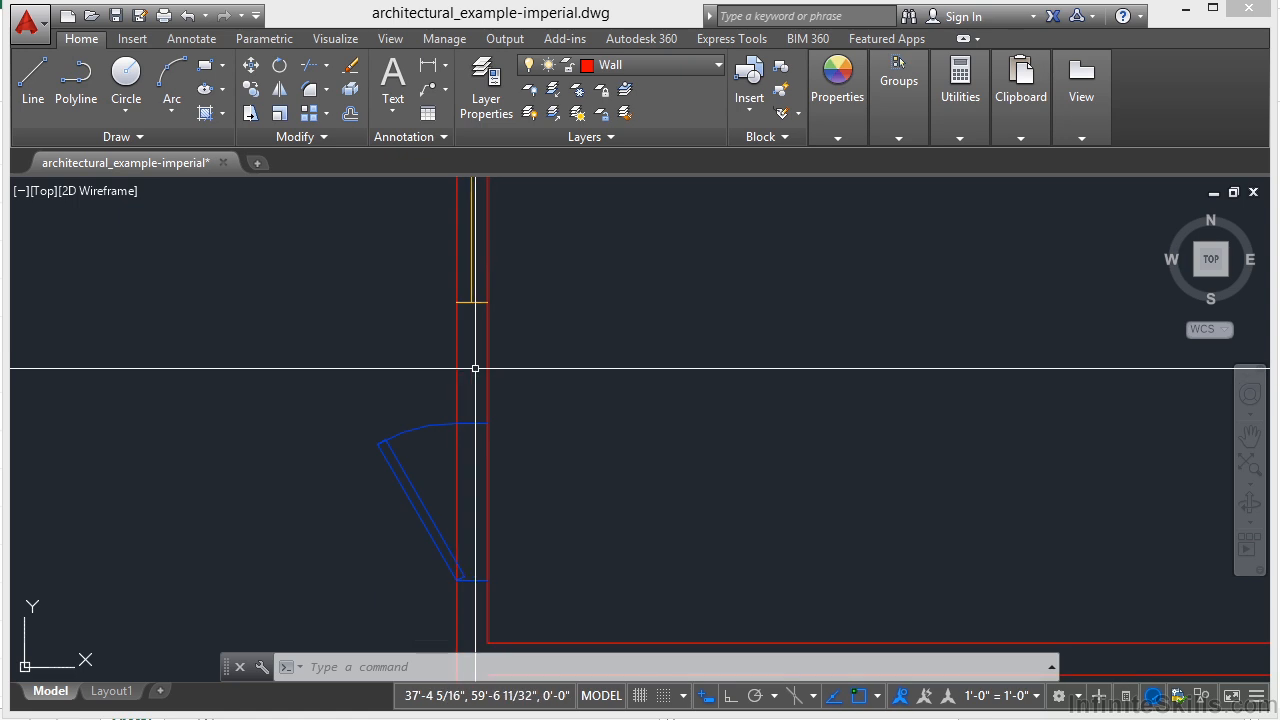
scroll(475, 369, "down", 8)
middle_click_drag(612, 360, 666, 309)
scroll(689, 317, "down", 3)
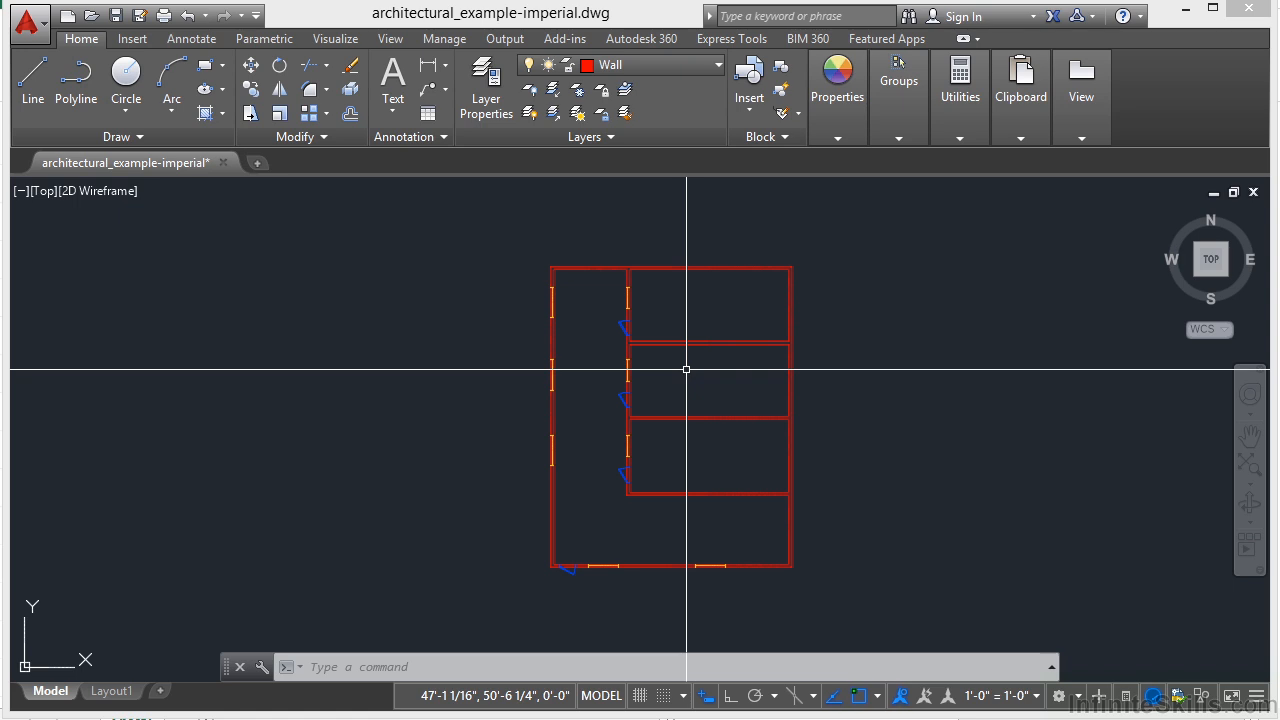
left_click(714, 67)
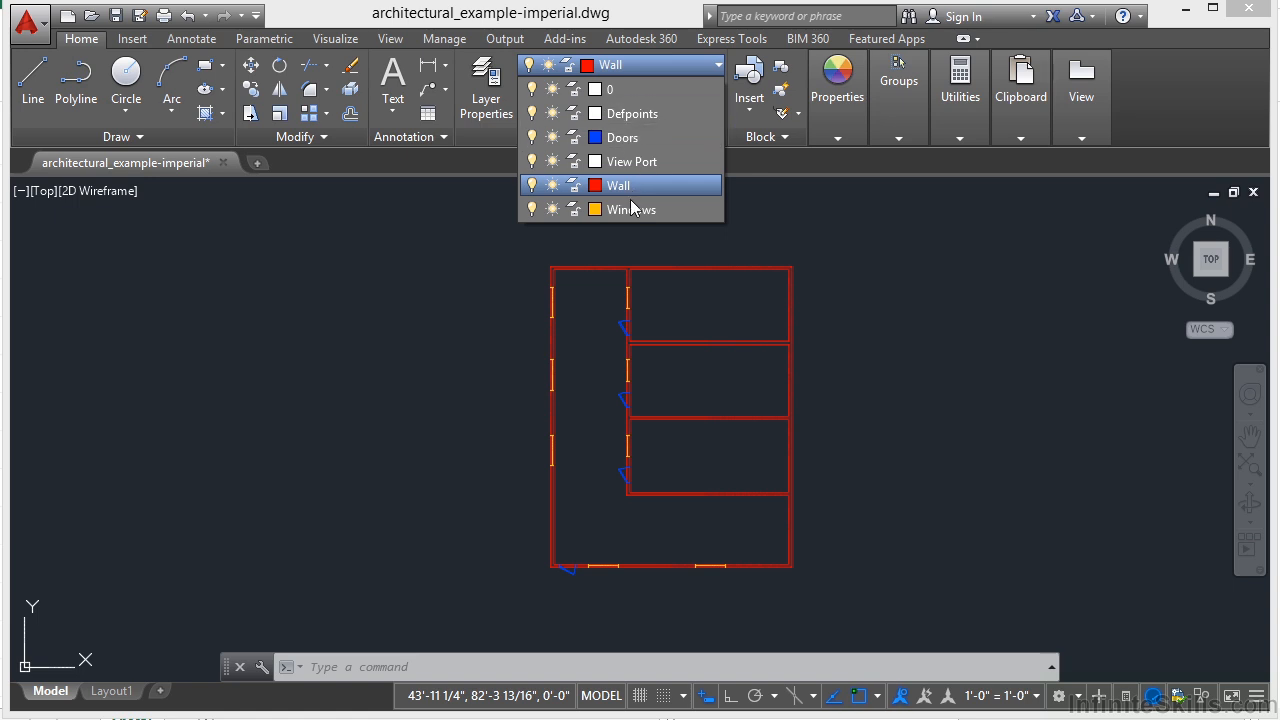
left_click(864, 295)
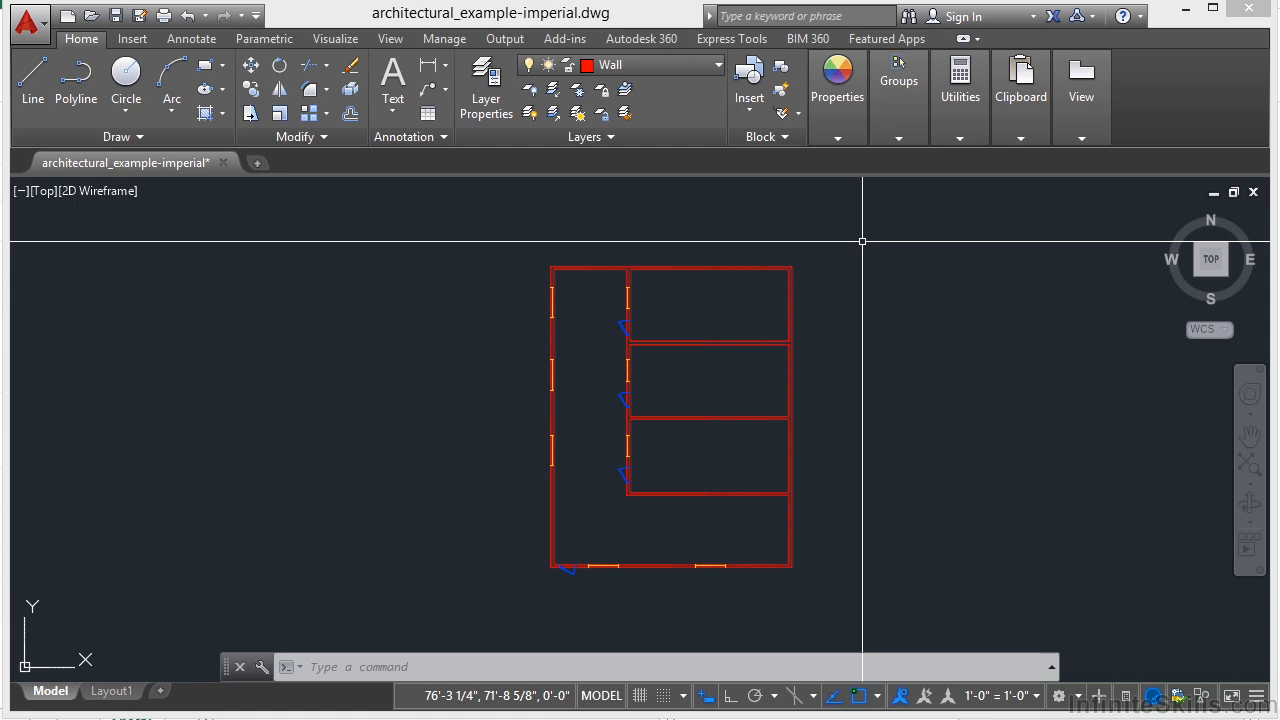
Open the Layer Properties Manager and dock it above the ribbon
left_click(494, 112)
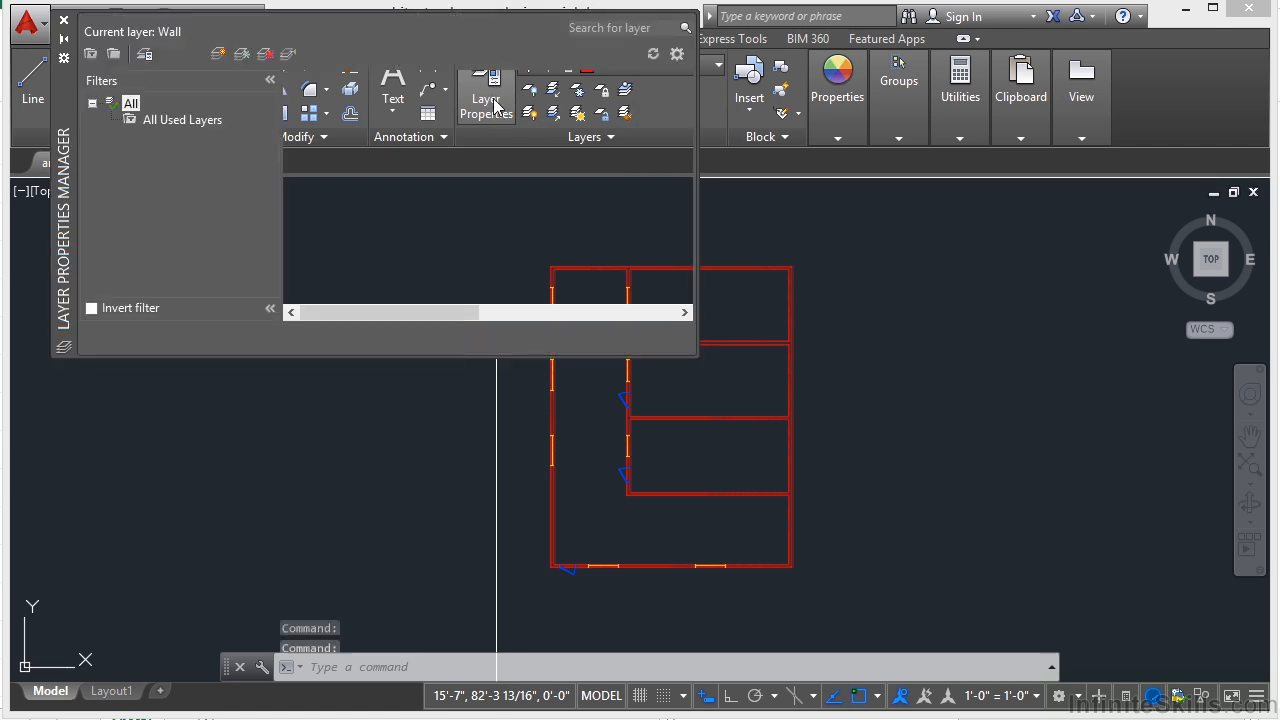
left_click_drag(62, 210, 40, 210)
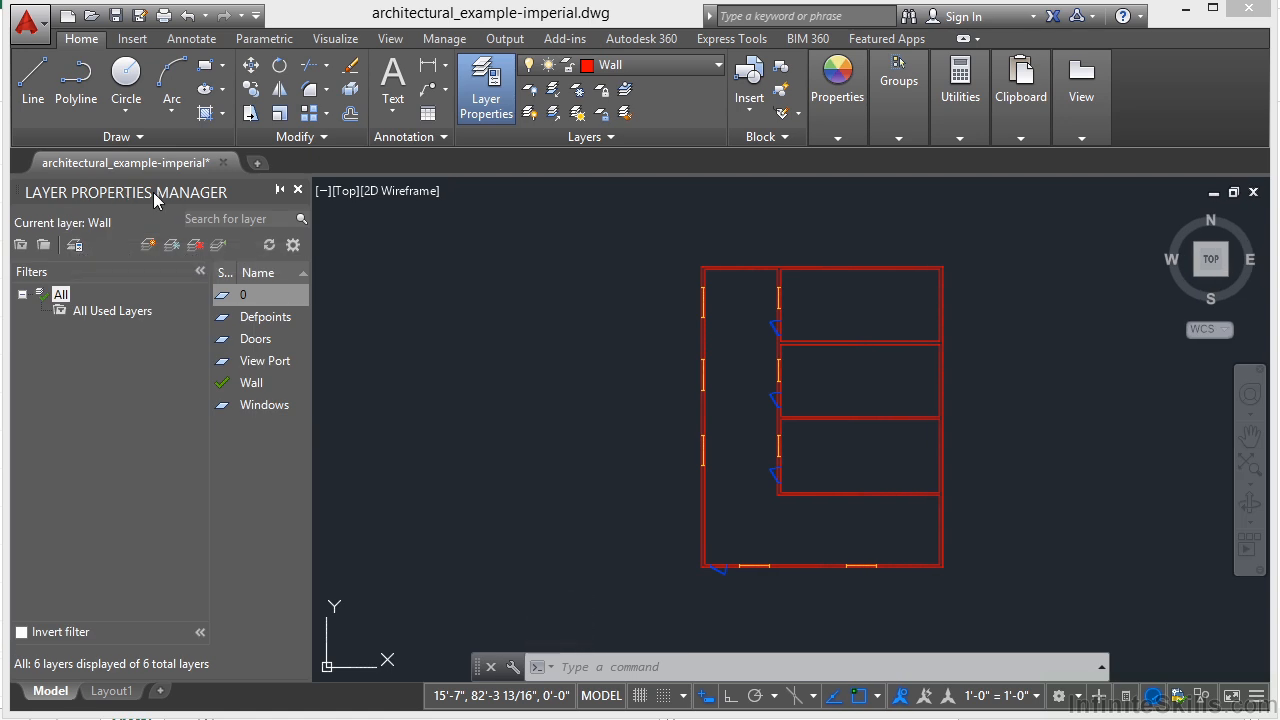
mouse_move(152, 190)
left_mouse_down()
mouse_move(347, 203)
mouse_move(325, 230)
left_mouse_up()
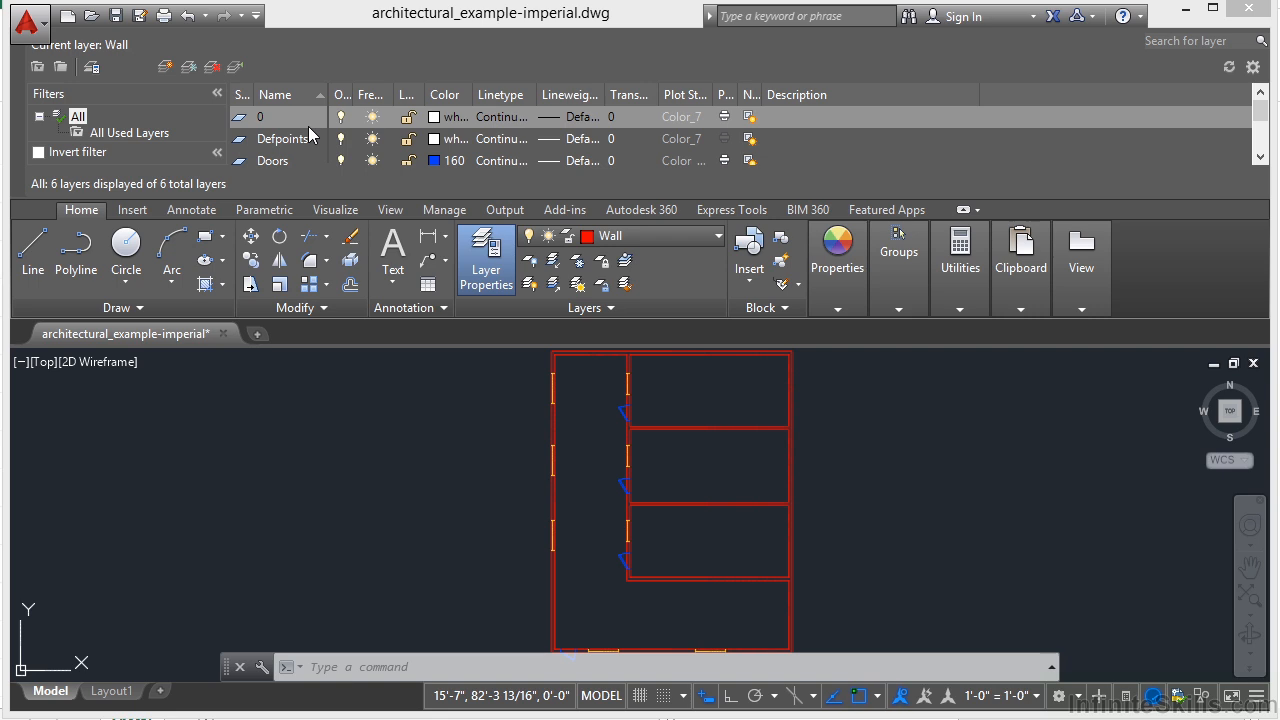
Review the layers and their properties in the docked Layer Properties Manager and close it
left_click(253, 119)
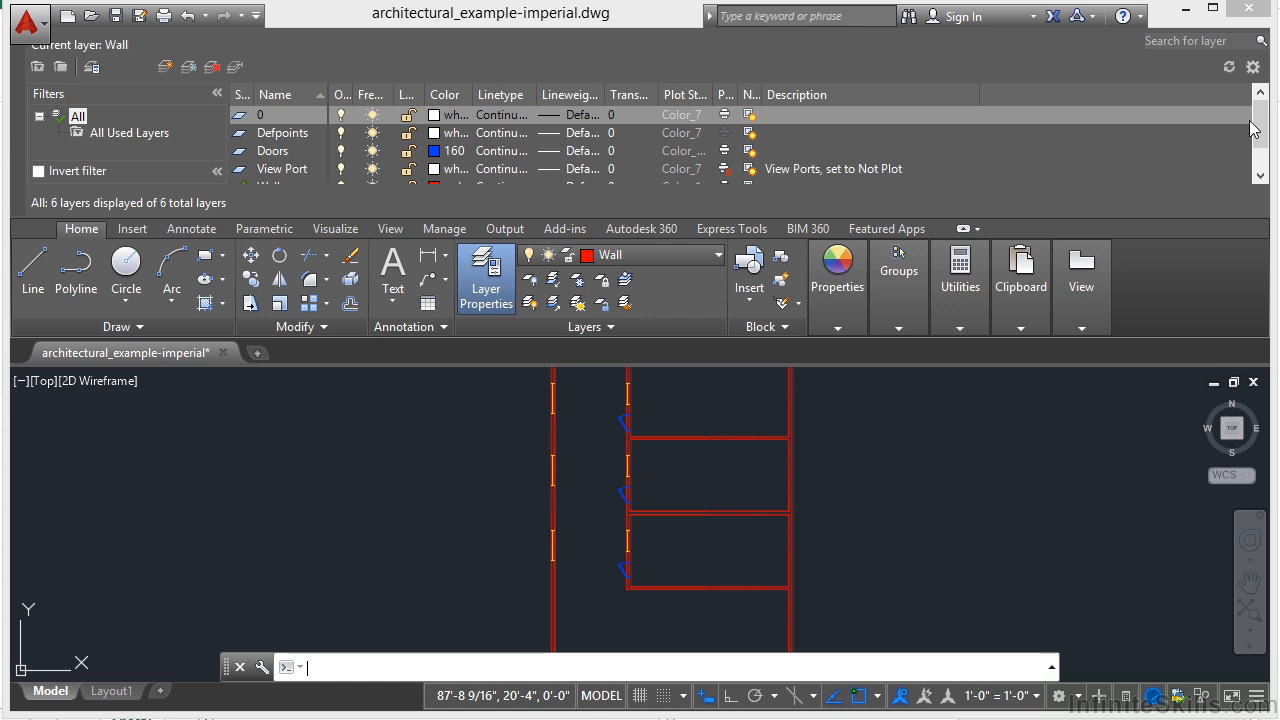
left_click(1262, 160)
left_click_drag(1262, 160, 1257, 128)
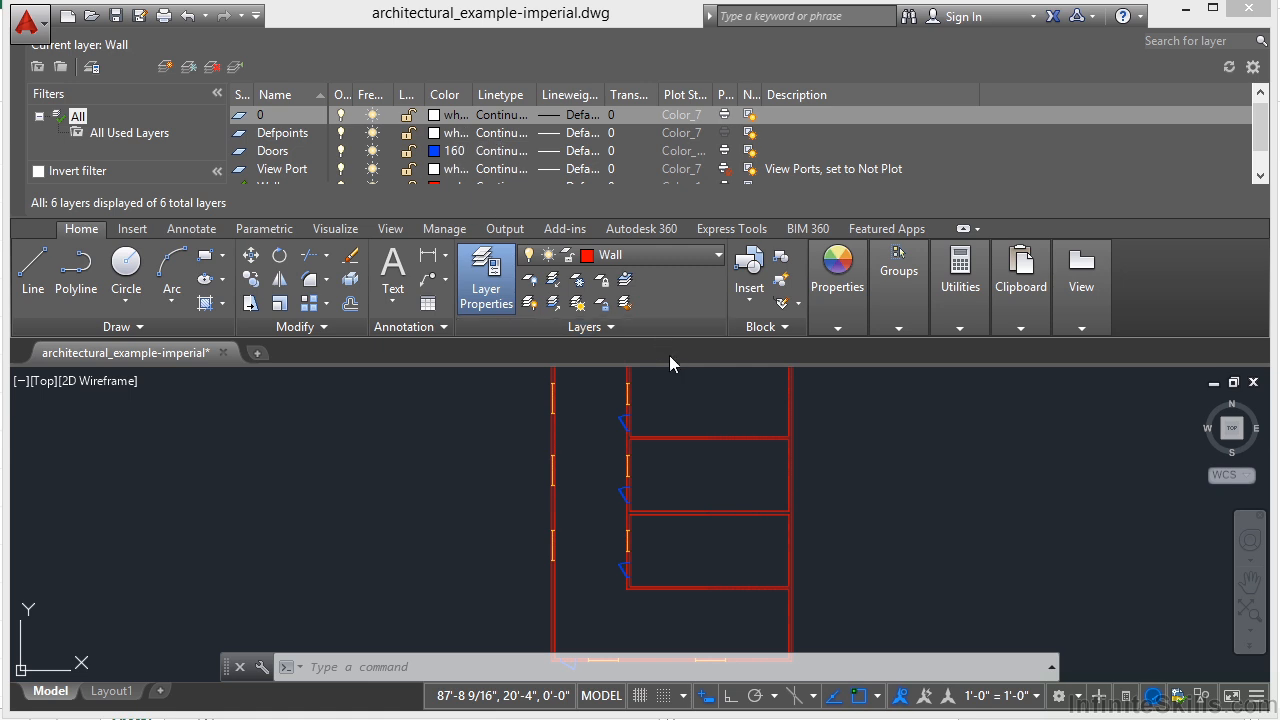
left_click(623, 329)
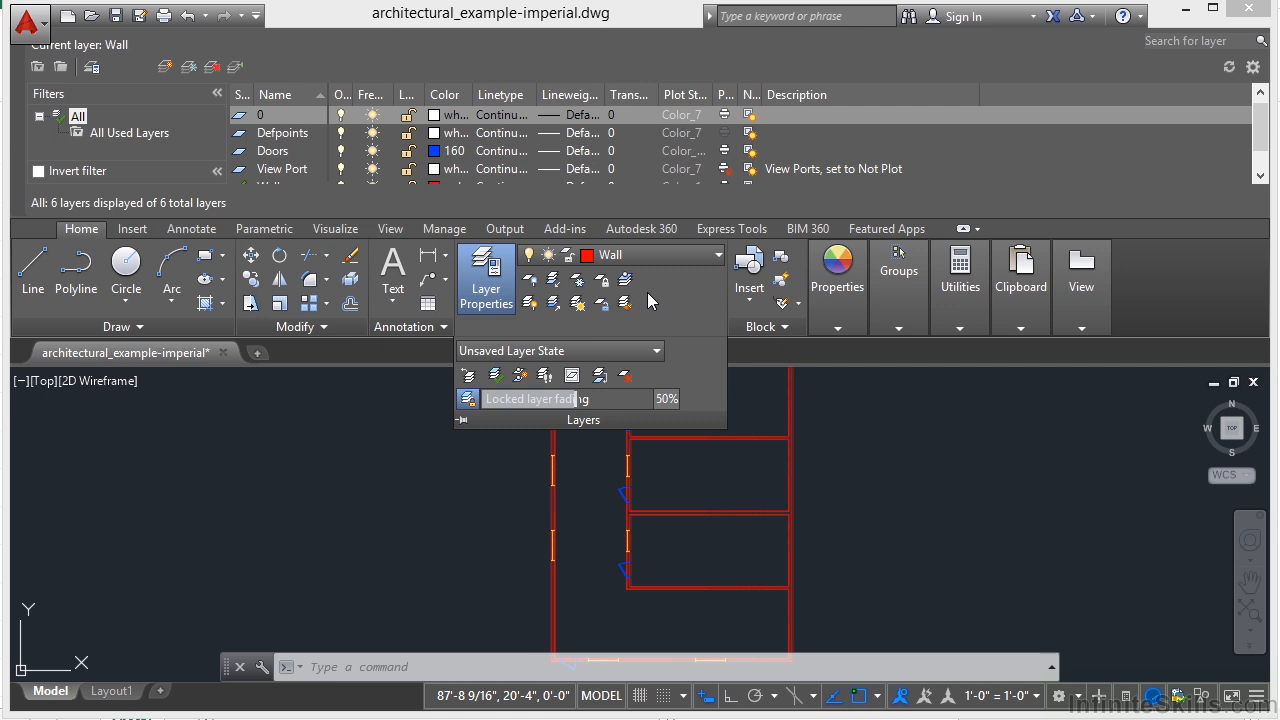
left_click(489, 287)
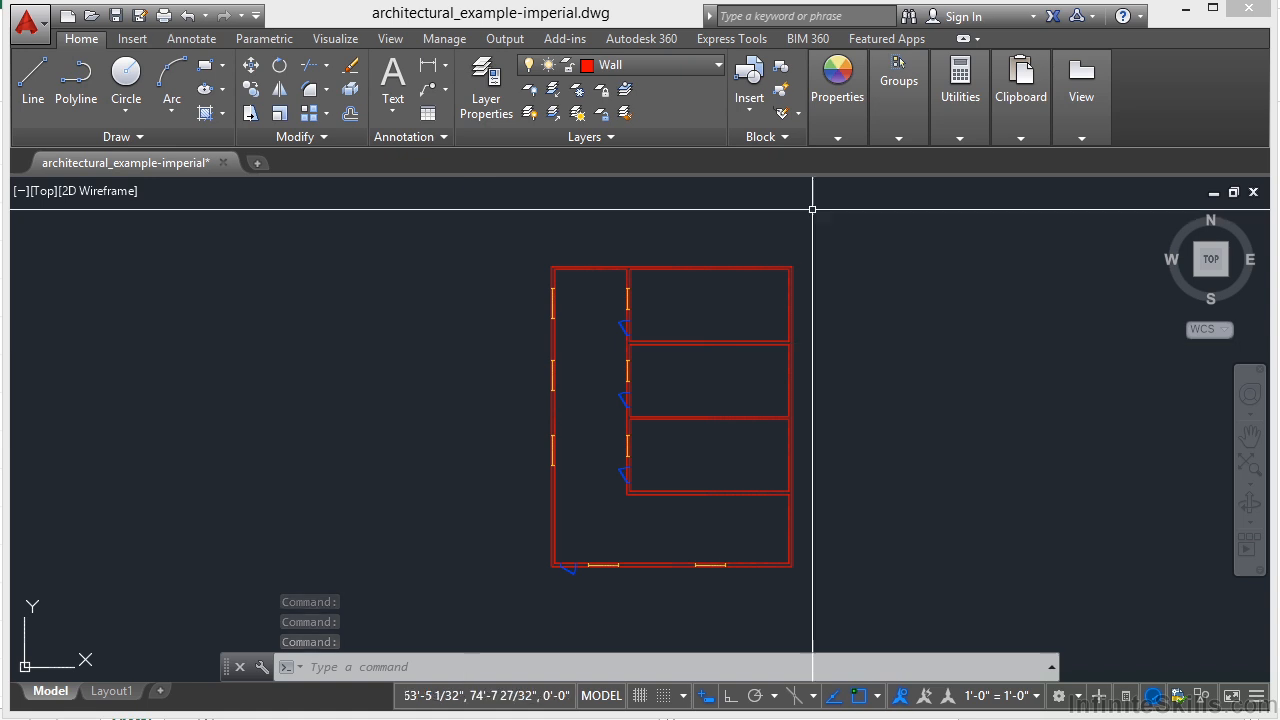
Make View Port the current layer and draw a slanted line in the empty area left of the floor plan
left_click(719, 66)
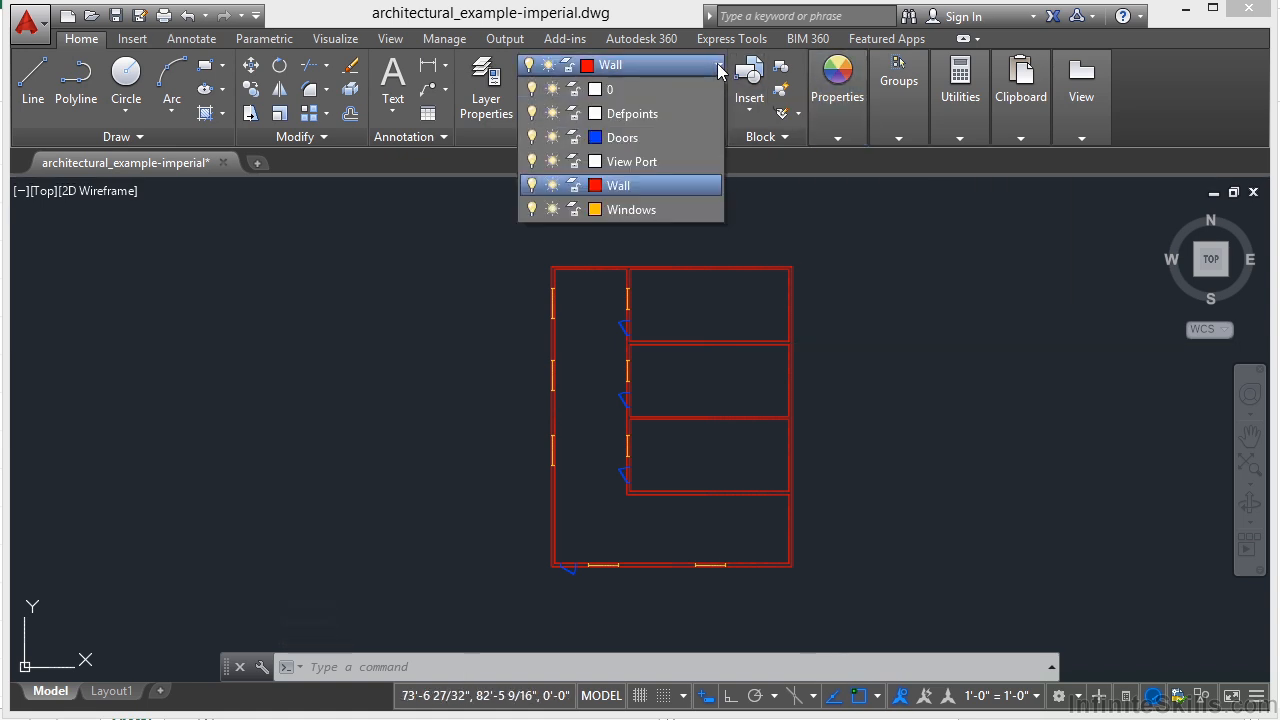
left_click(627, 162)
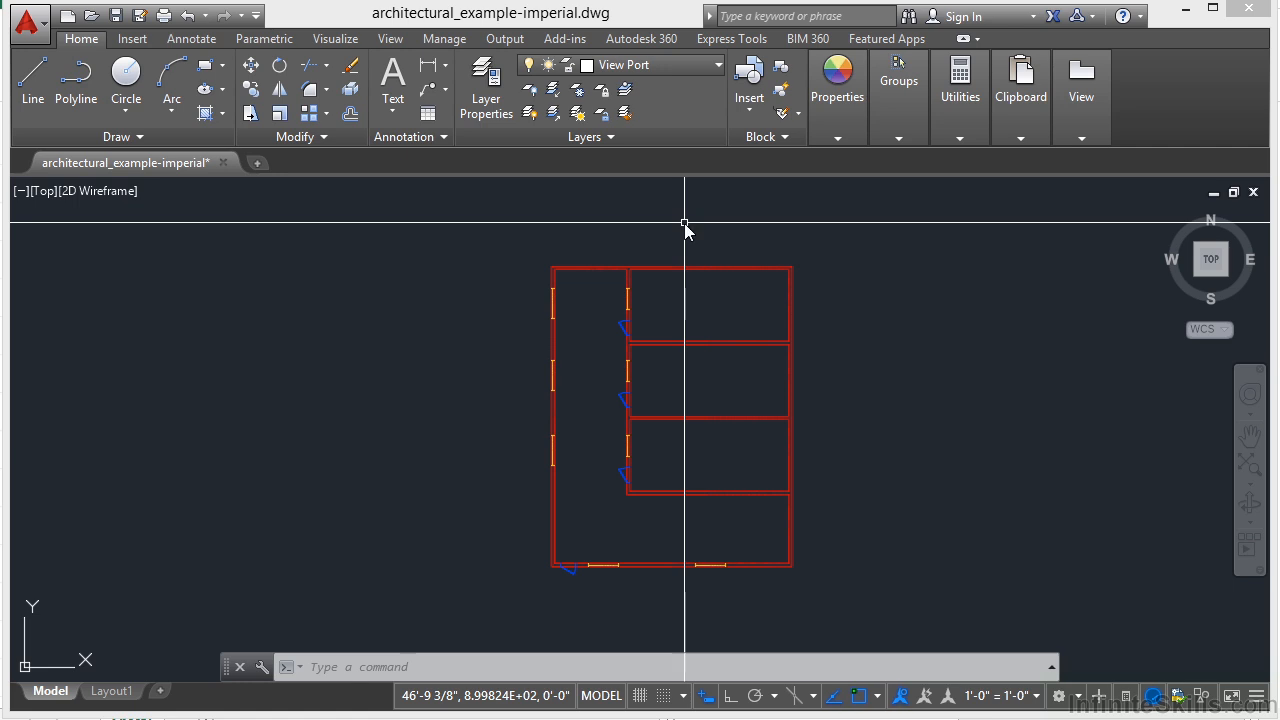
type("l")
key("Return")
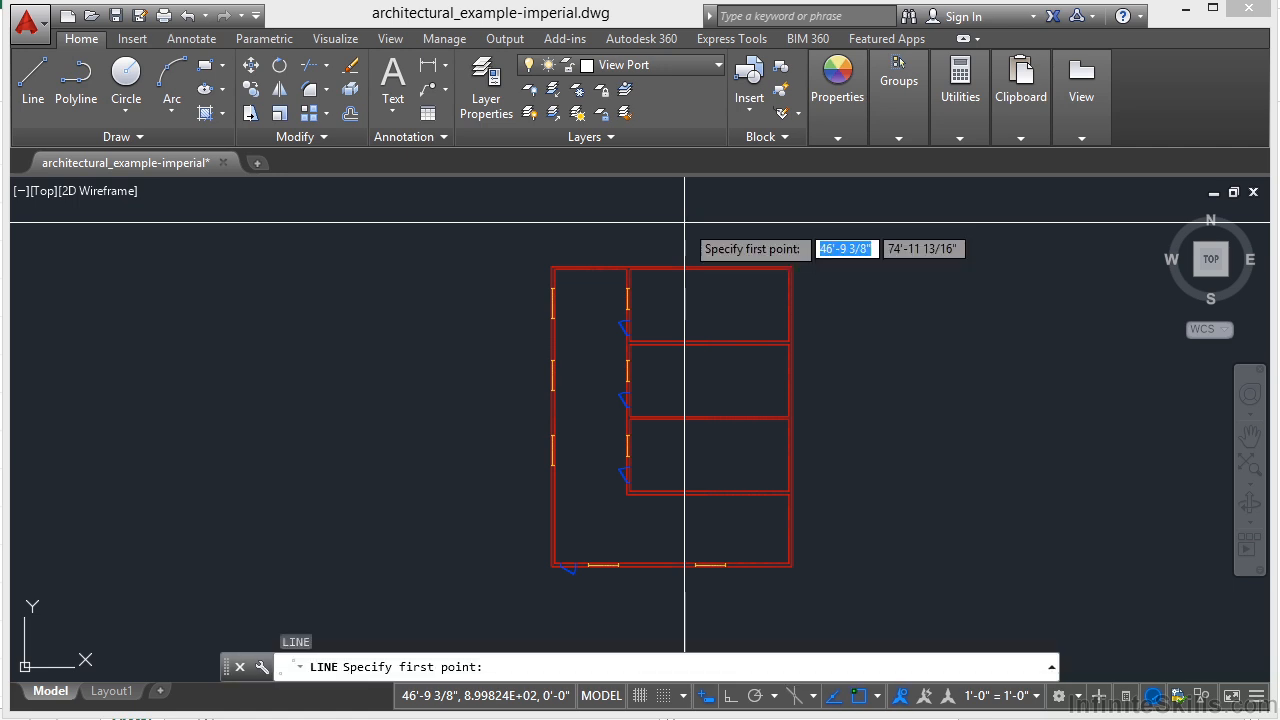
left_click(303, 289)
left_click(272, 421)
key("Return")
mouse_move(290, 341)
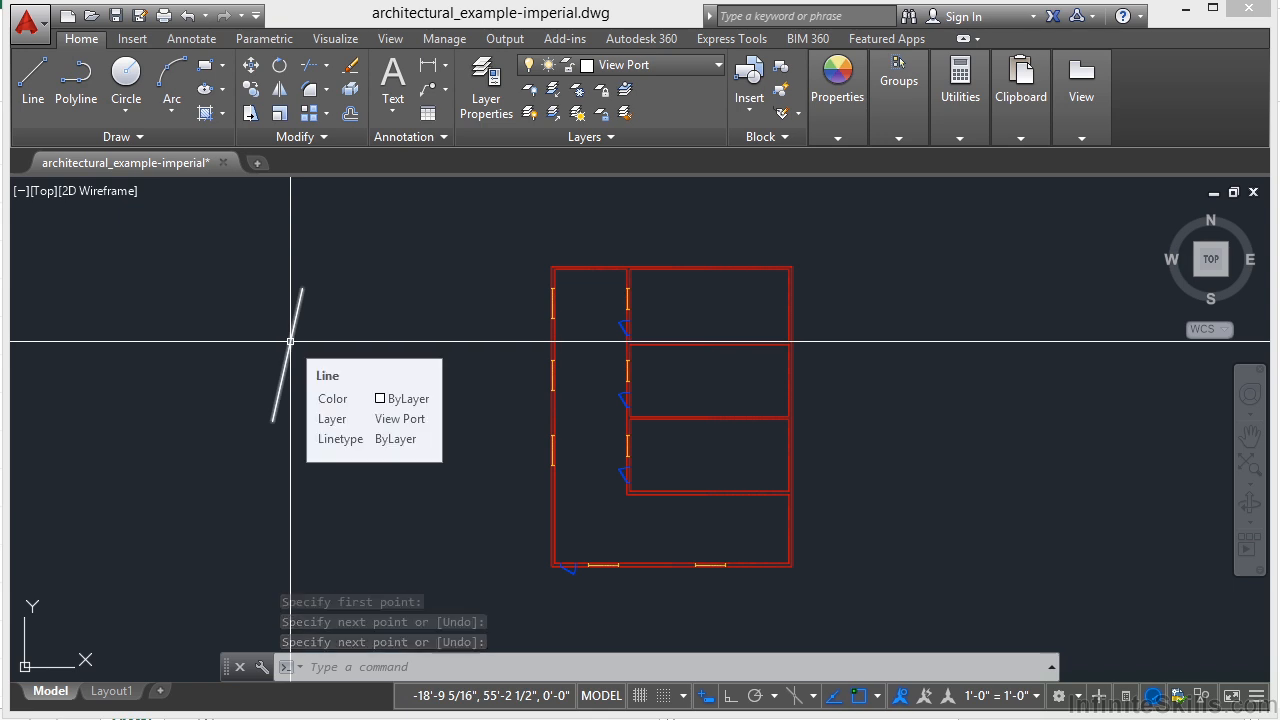
Make Doors the current layer and draw a nearly vertical line between the View Port line and the floor plan
left_click(719, 66)
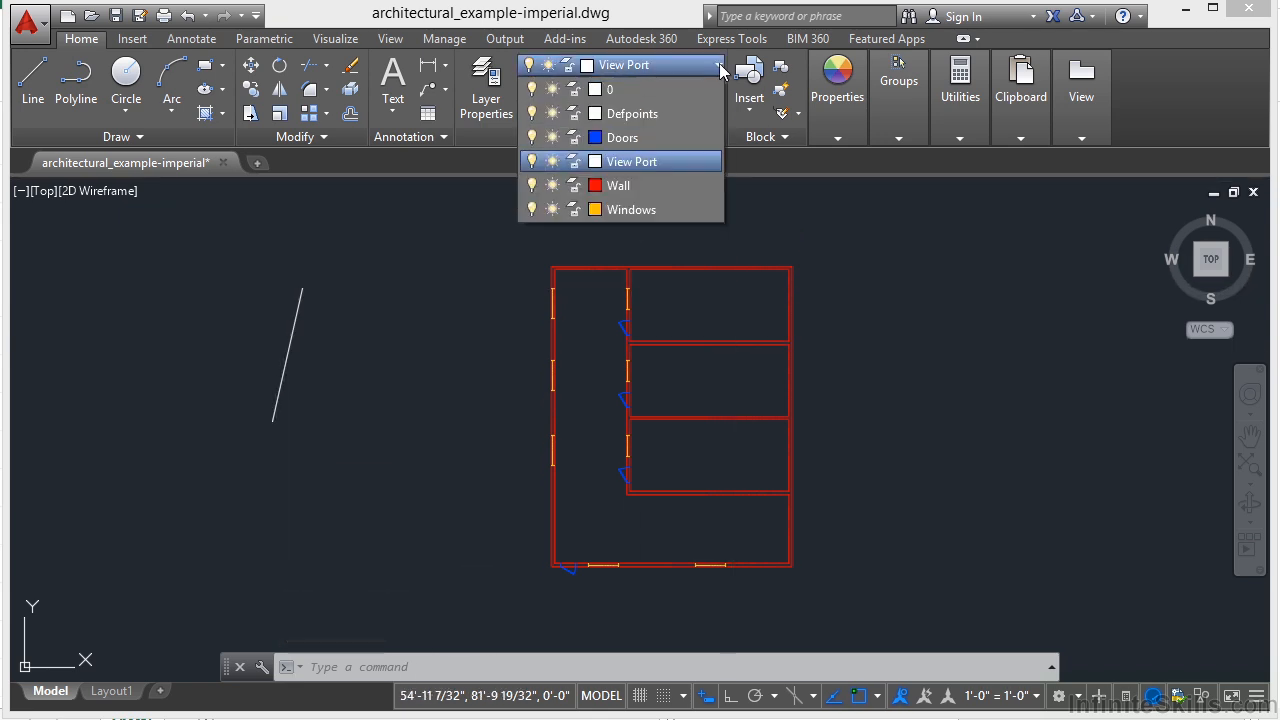
left_click(615, 143)
type("l")
key("Return")
left_click(450, 312)
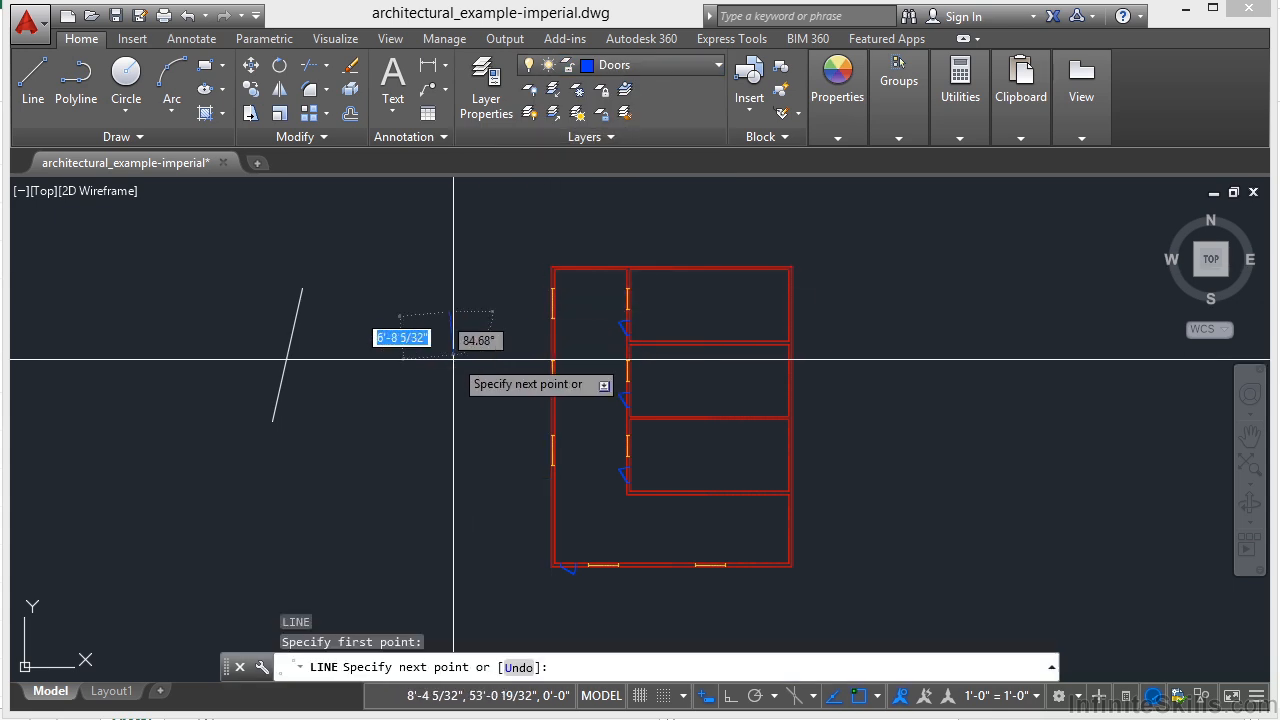
left_click(458, 411)
key("Return")
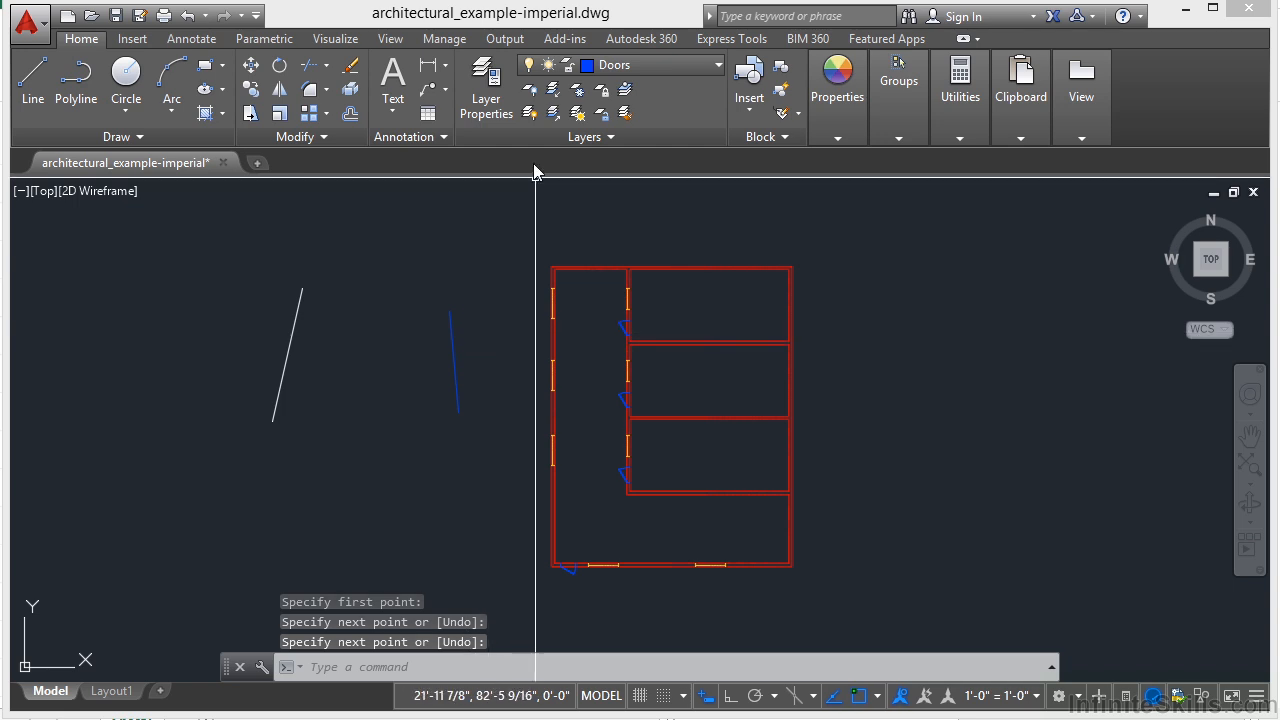
Turn off the current Doors layer by selecting the blue line, accepting that the current layer is turned off
left_click(531, 97)
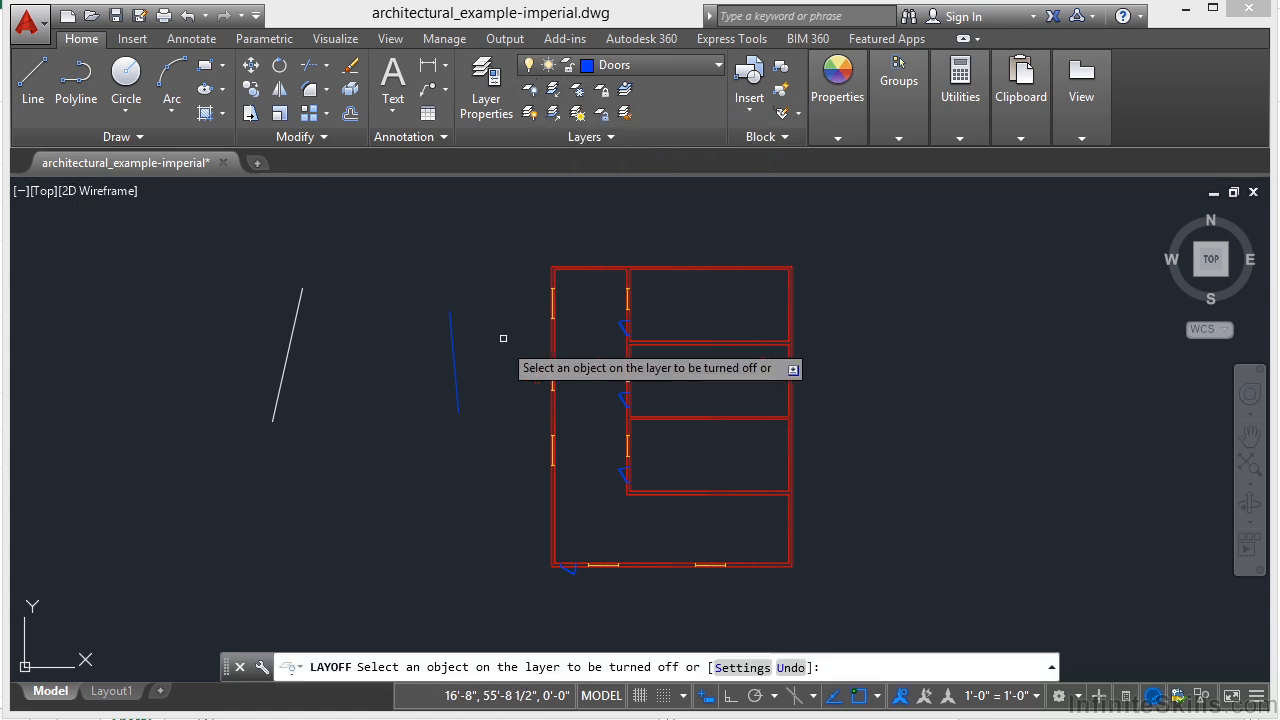
left_click(453, 364)
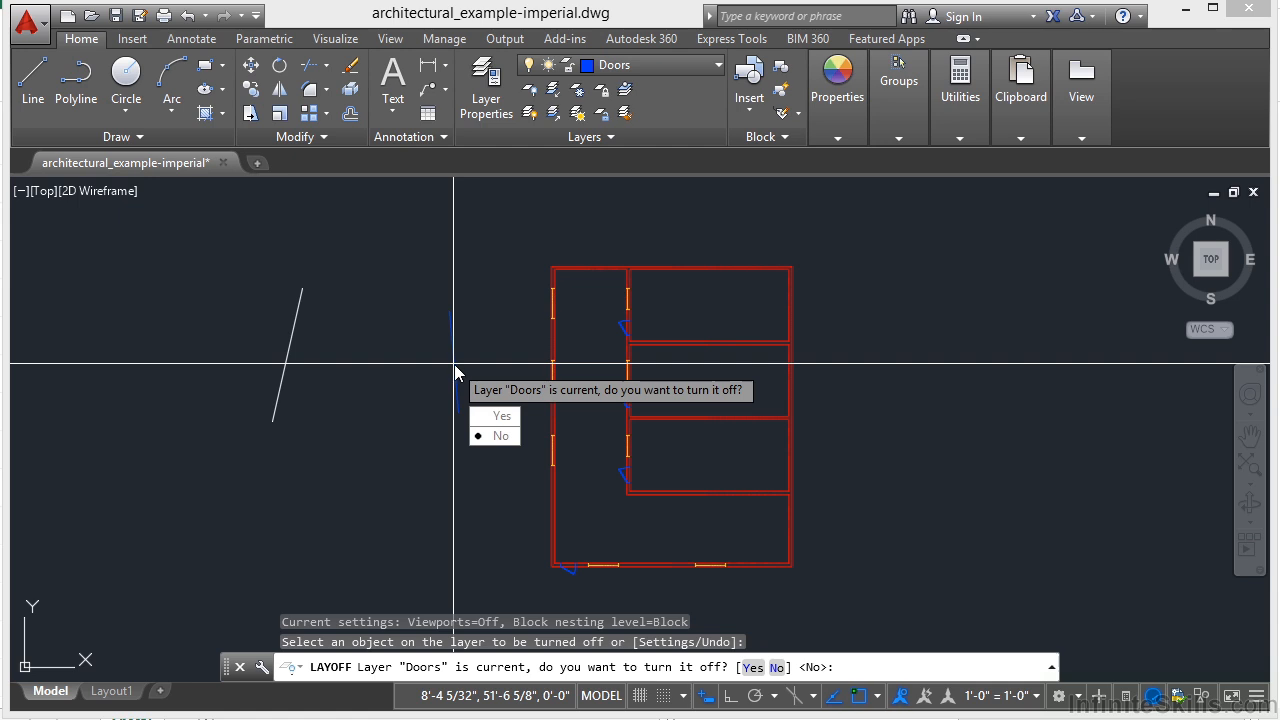
left_click(492, 415)
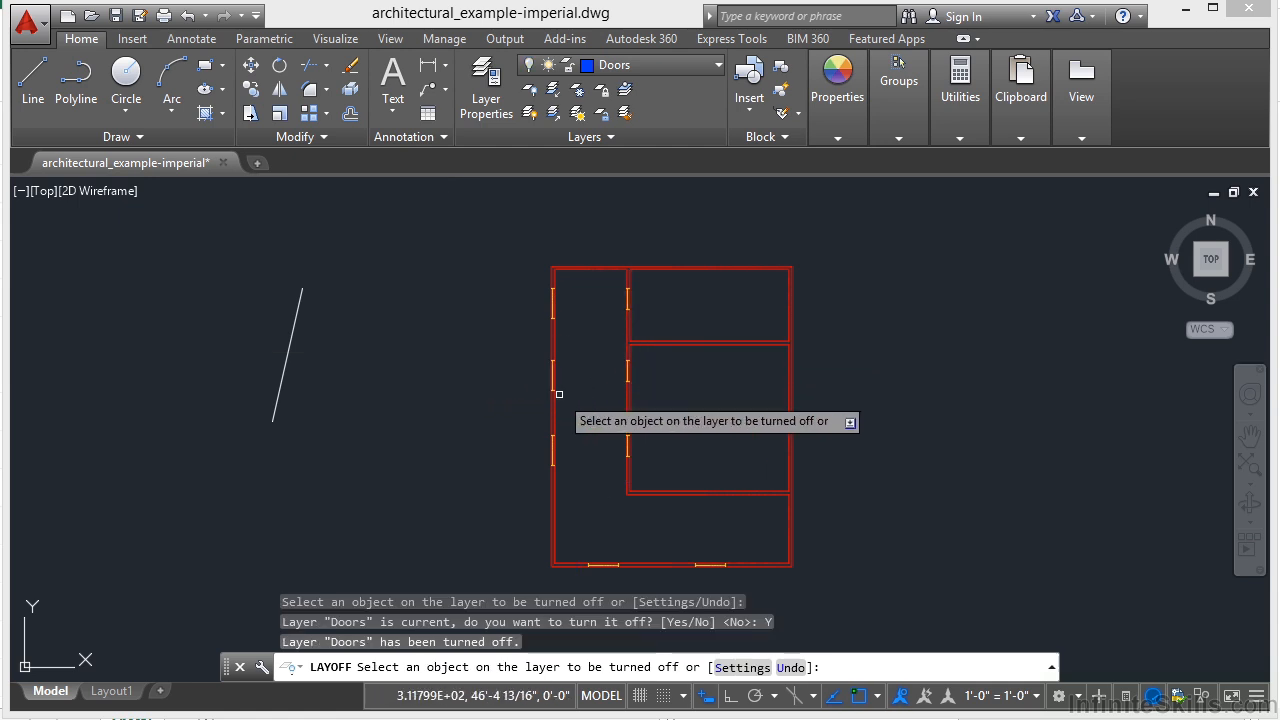
key("Return")
scroll(621, 373, "up", 3)
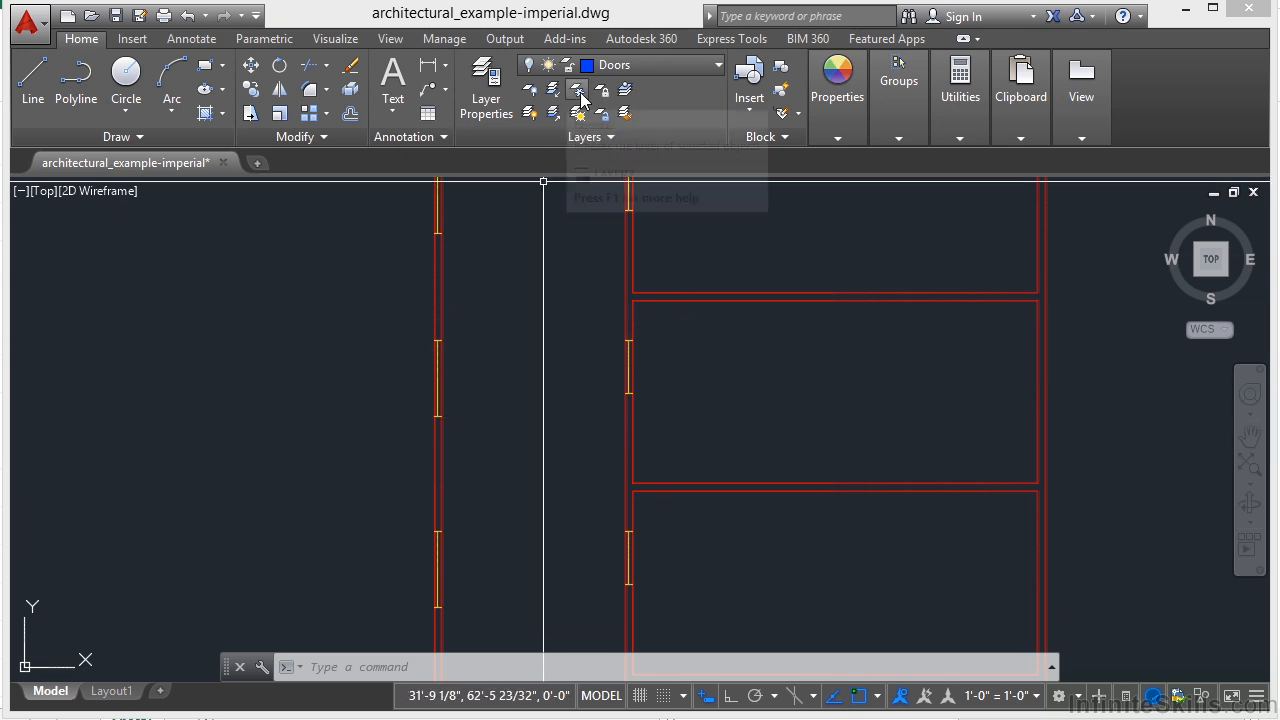
Turn on all layers in the drawing and show the additional layer tools
left_click(527, 117)
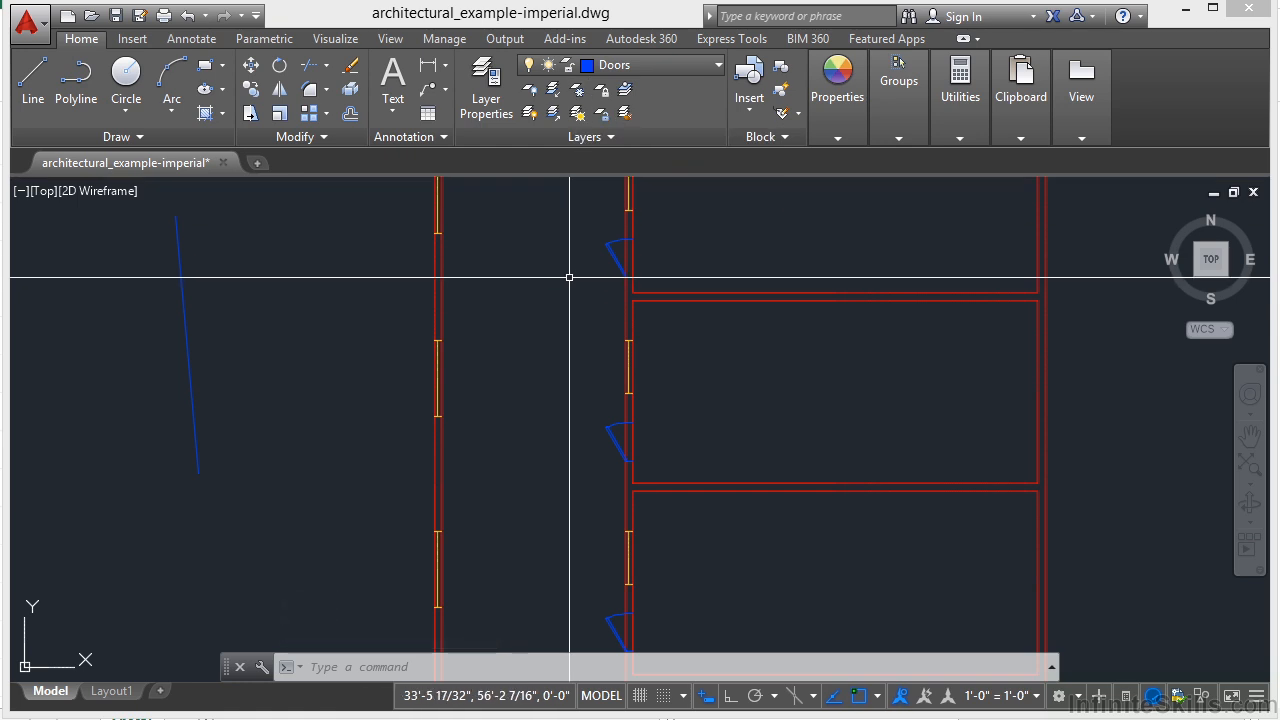
scroll(569, 277, "down", 4)
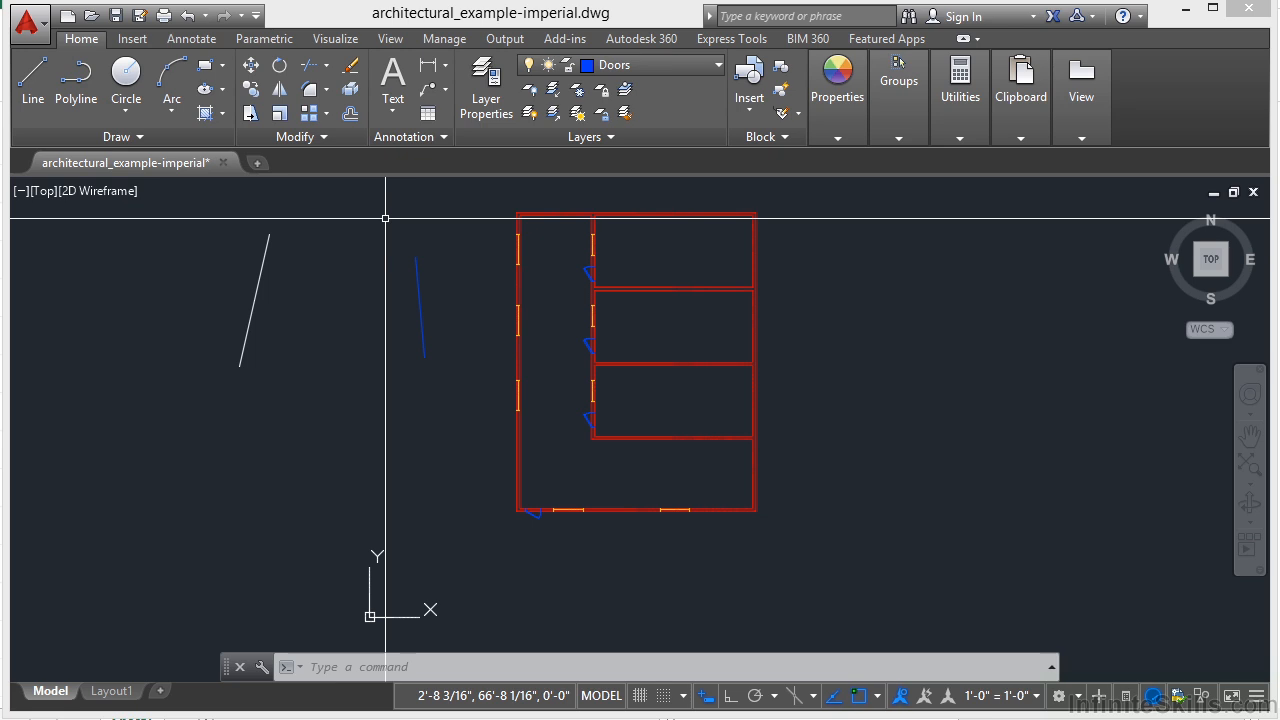
left_click(617, 140)
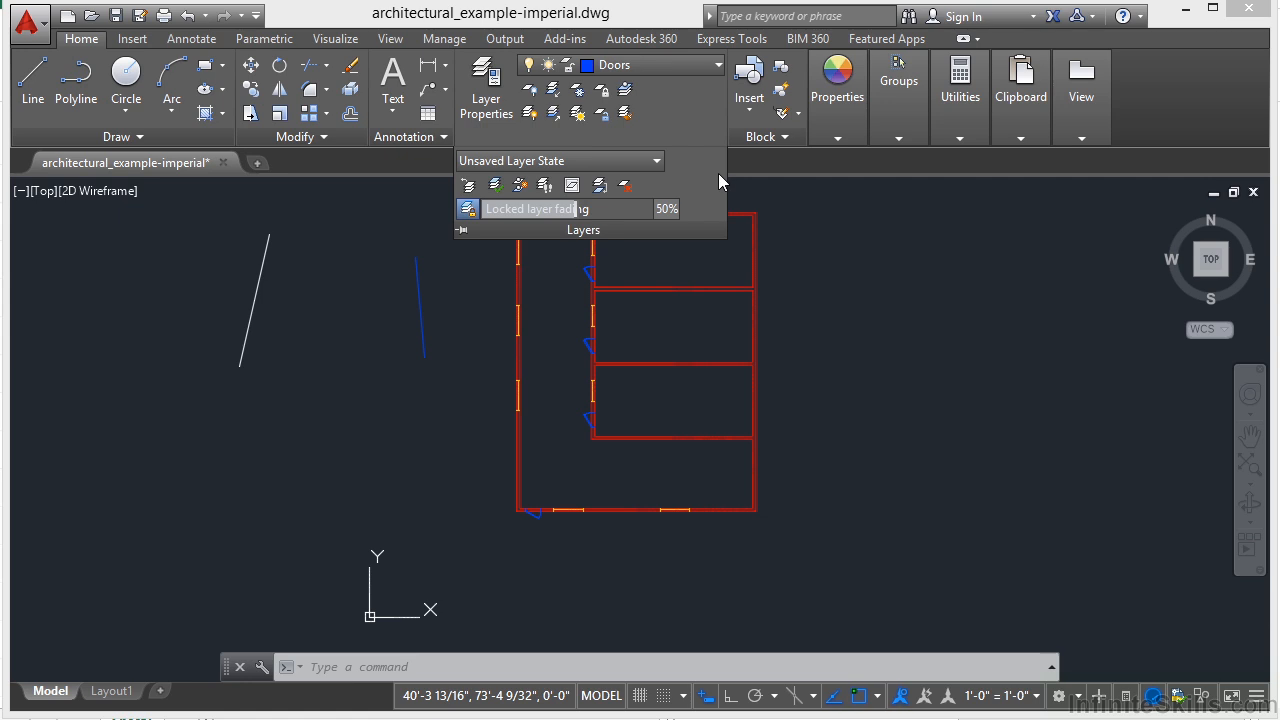